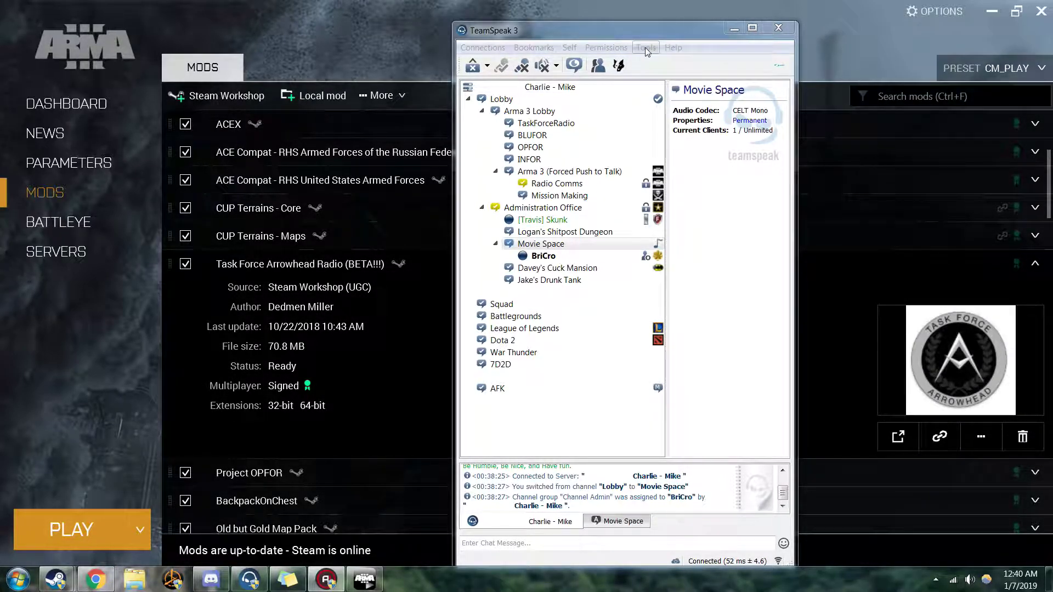
- Move the TeamSpeak 3 window left so it sits over the Arma 3 Launcher
{"action": "left_click_drag", "start_coordinate": [655, 32], "coordinate": [562, 32]}
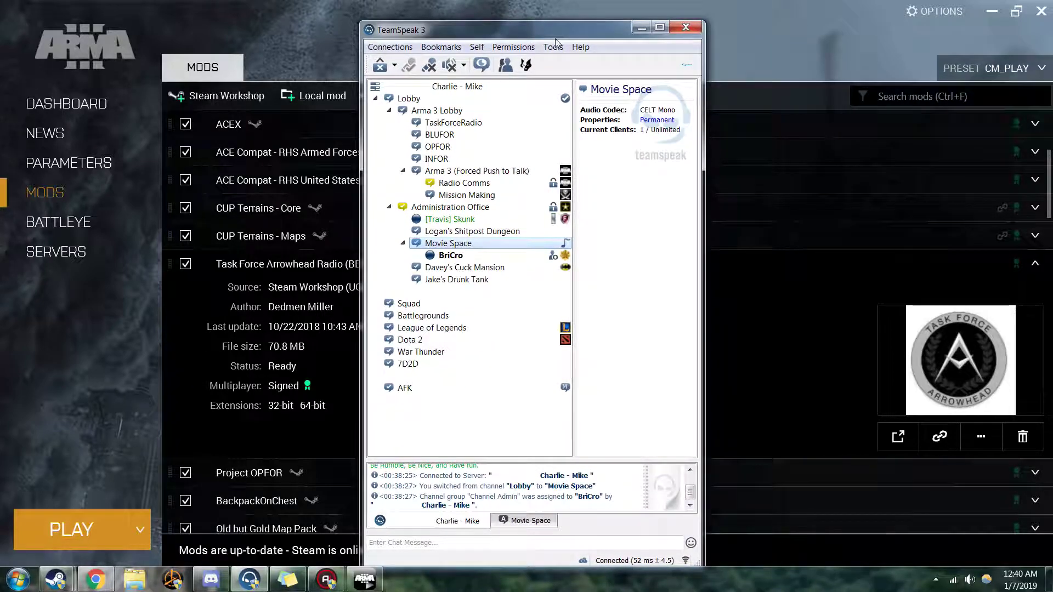
- Open TeamSpeak's Options from Tools and browse the Addons plugin list
{"action": "left_click", "coordinate": [554, 47]}
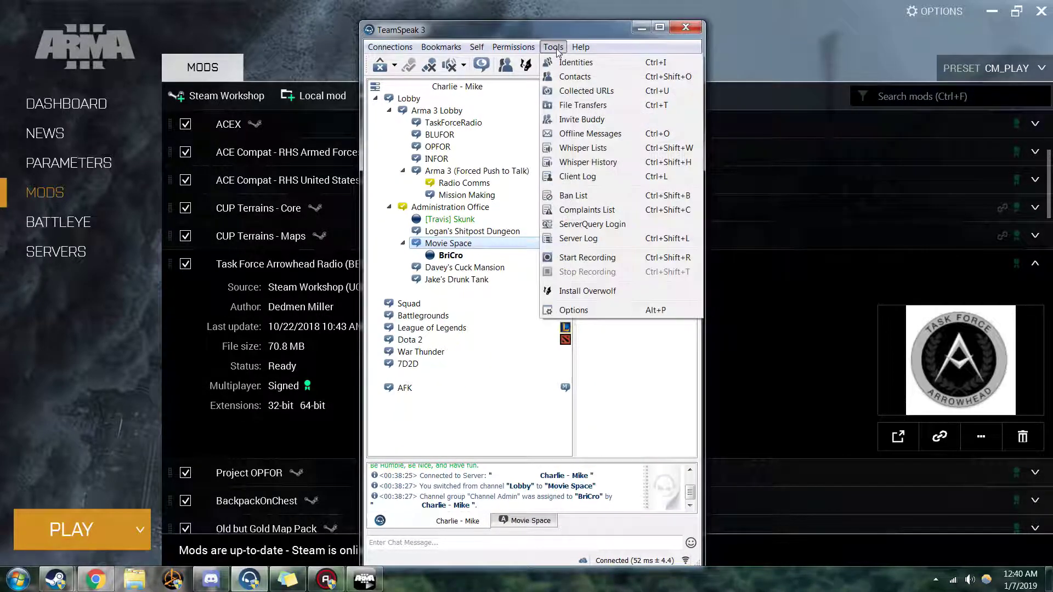
{"action": "left_click", "coordinate": [574, 311]}
{"action": "scroll", "coordinate": [568, 329], "scroll_direction": "down", "scroll_amount": 10}
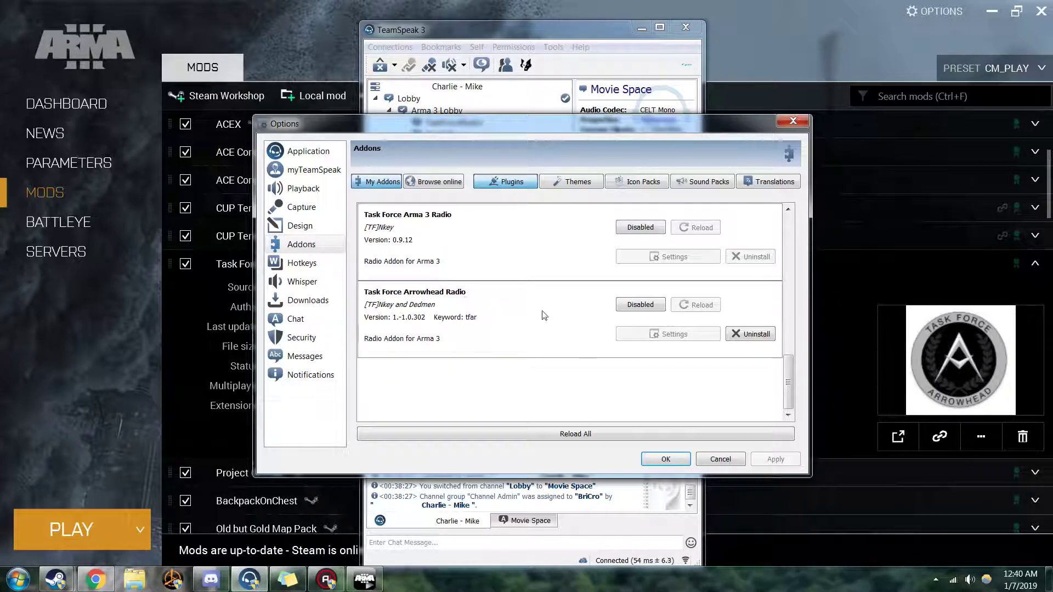
{"action": "scroll", "coordinate": [501, 324], "scroll_direction": "up", "scroll_amount": 3}
{"action": "scroll", "coordinate": [485, 377], "scroll_direction": "down", "scroll_amount": 3}
- Uninstall Task Force Arrowhead Radio, leave Task Force Arma 3 Radio disabled, and confirm with OK
{"action": "left_click", "coordinate": [747, 334]}
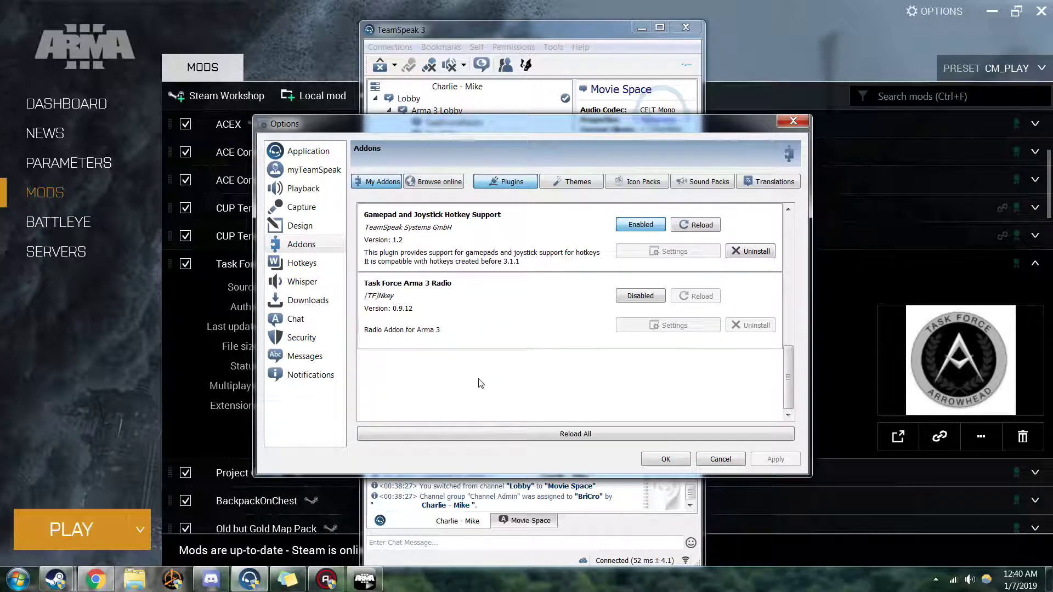
{"action": "left_click", "coordinate": [645, 300]}
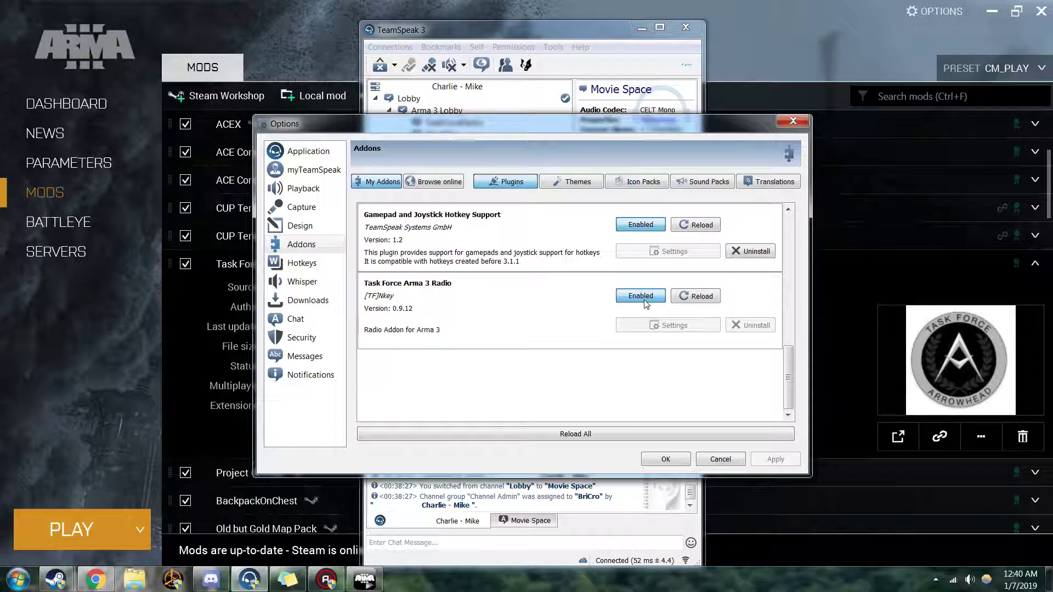
{"action": "left_click", "coordinate": [643, 298]}
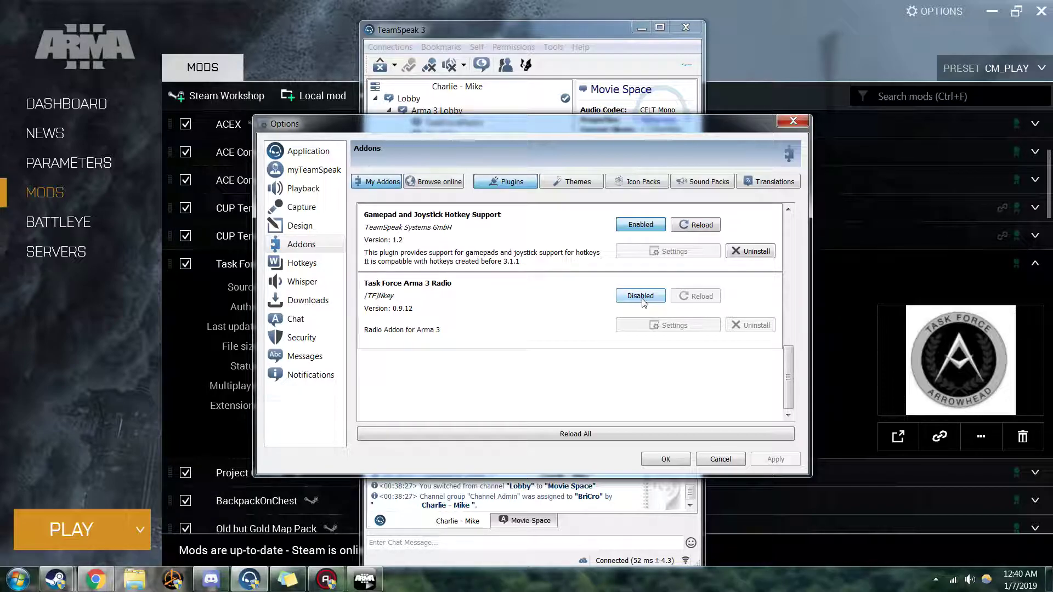
{"action": "left_click", "coordinate": [667, 460]}
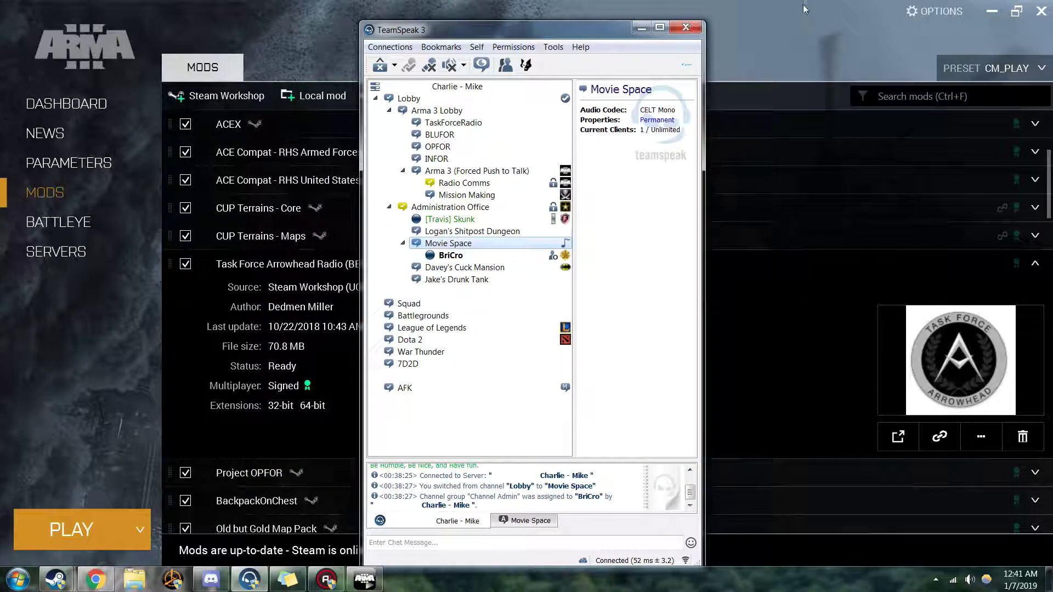
- Minimize TeamSpeak to view the TFAR (BETA!!!) mod in the launcher, then switch to Discord's important-info
{"action": "left_click", "coordinate": [806, 36]}
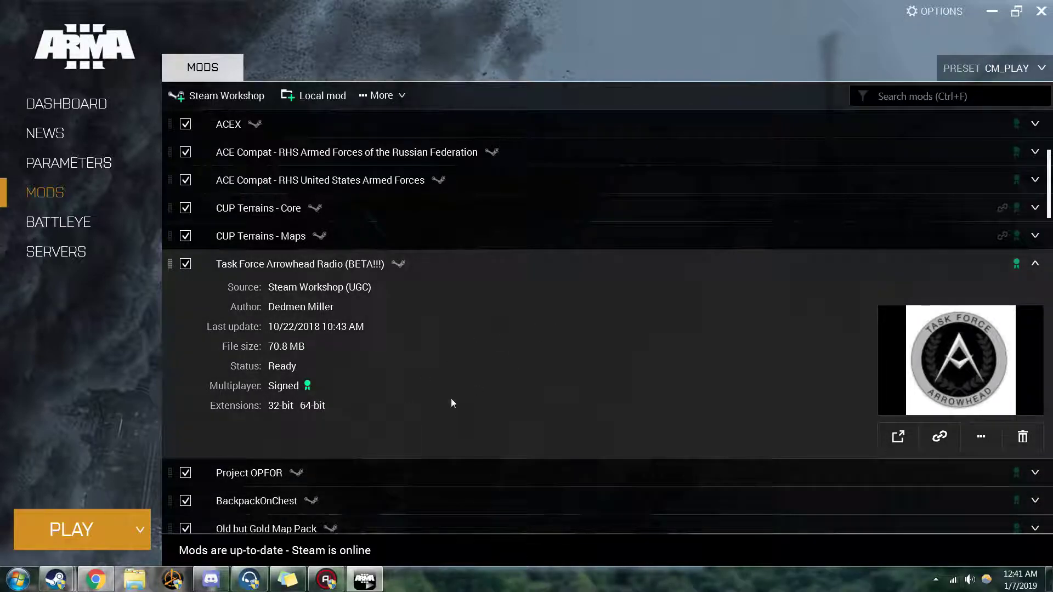
{"action": "mouse_move", "coordinate": [249, 580]}
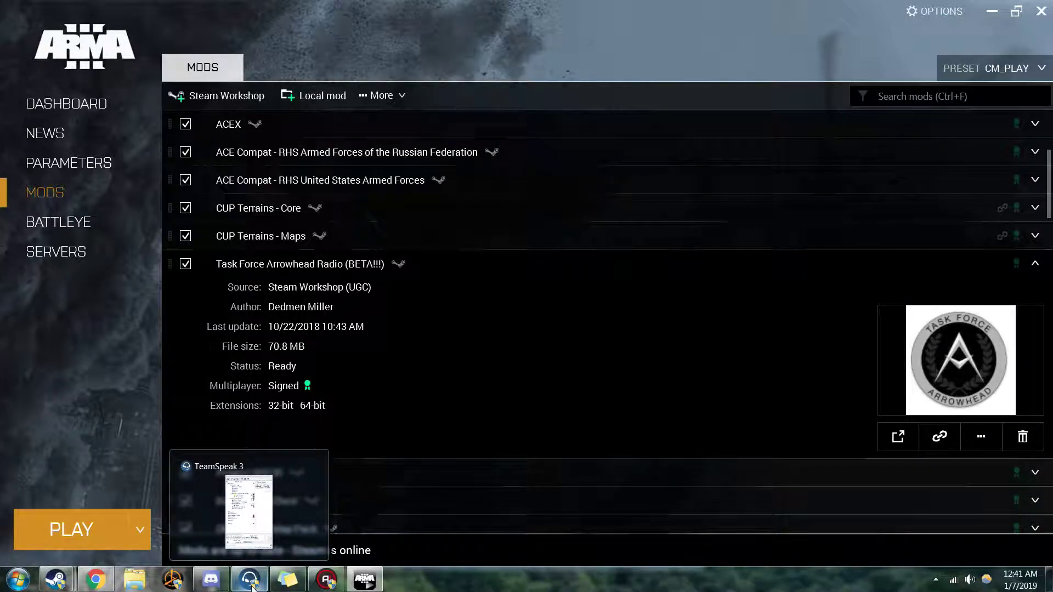
{"action": "left_click", "coordinate": [211, 579]}
{"action": "scroll", "coordinate": [646, 437], "scroll_direction": "up", "scroll_amount": 10}
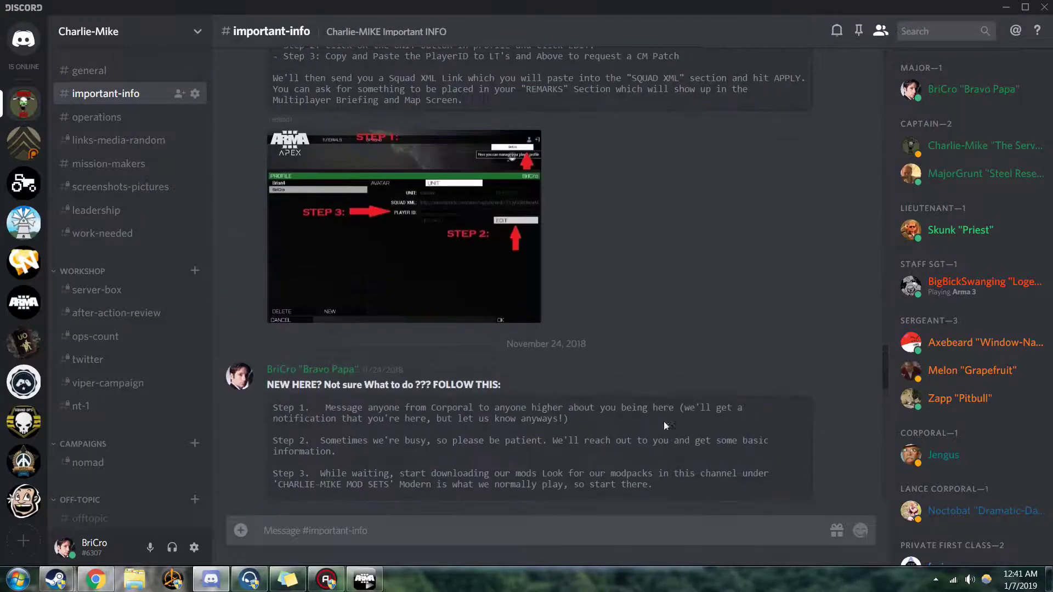
- Open the first mod collection link from Discord's important-info in Chrome
{"action": "scroll", "coordinate": [664, 426], "scroll_direction": "up", "scroll_amount": 15}
{"action": "scroll", "coordinate": [665, 420], "scroll_direction": "up", "scroll_amount": 6}
{"action": "scroll", "coordinate": [659, 425], "scroll_direction": "down", "scroll_amount": 6}
{"action": "left_click", "coordinate": [592, 238]}
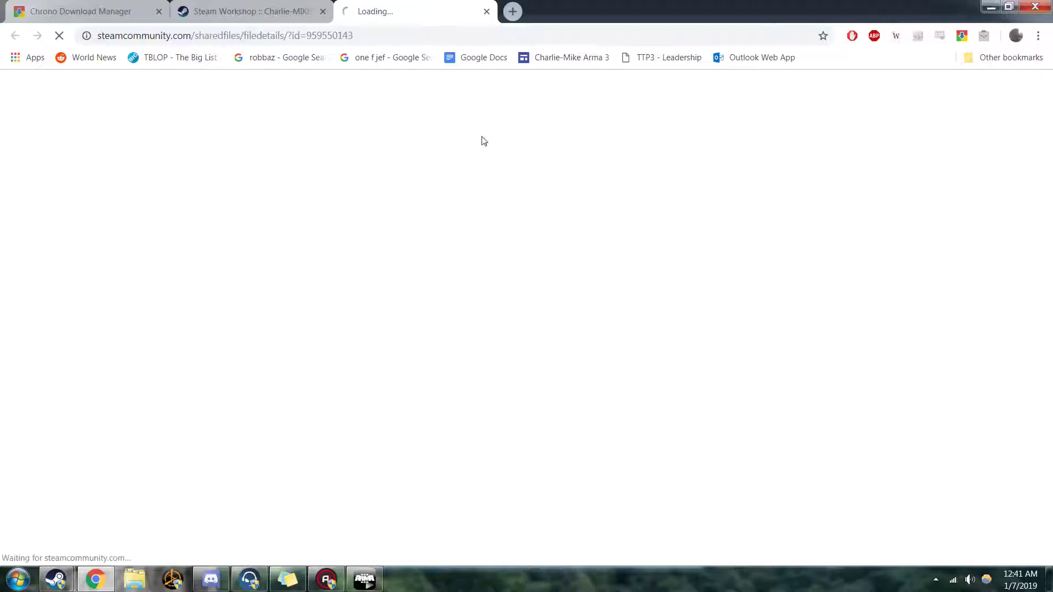
- Find the Task Force Arrowhead Radio (BETA!!!) entry in the Workshop collection, then return to the launcher
{"action": "scroll", "coordinate": [378, 305], "scroll_direction": "down", "scroll_amount": 15}
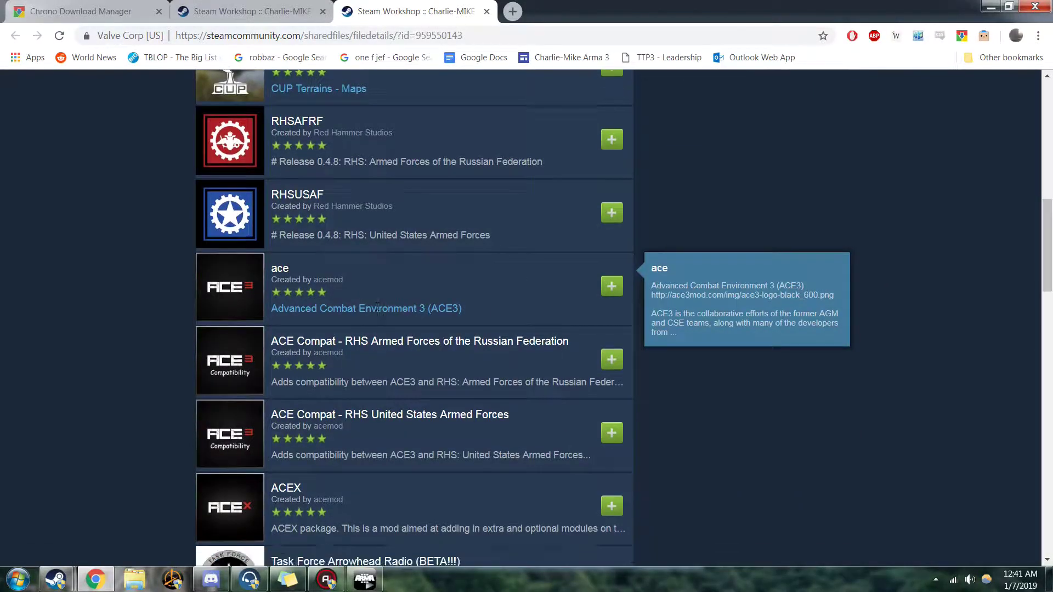
{"action": "scroll", "coordinate": [378, 305], "scroll_direction": "down", "scroll_amount": 8}
{"action": "scroll", "coordinate": [383, 312], "scroll_direction": "up", "scroll_amount": 3}
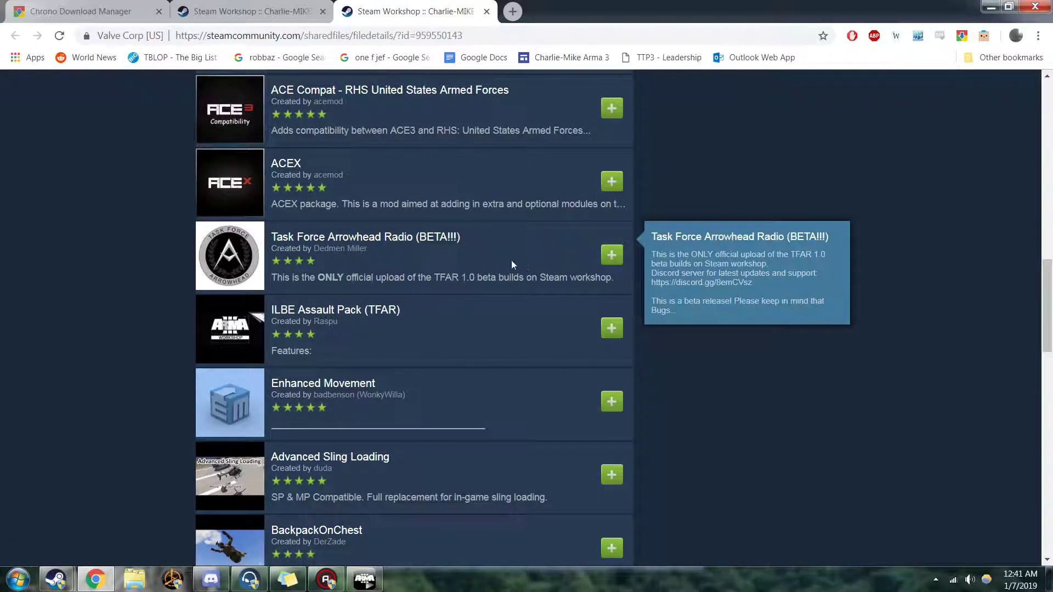
{"action": "scroll", "coordinate": [498, 298], "scroll_direction": "up", "scroll_amount": 3}
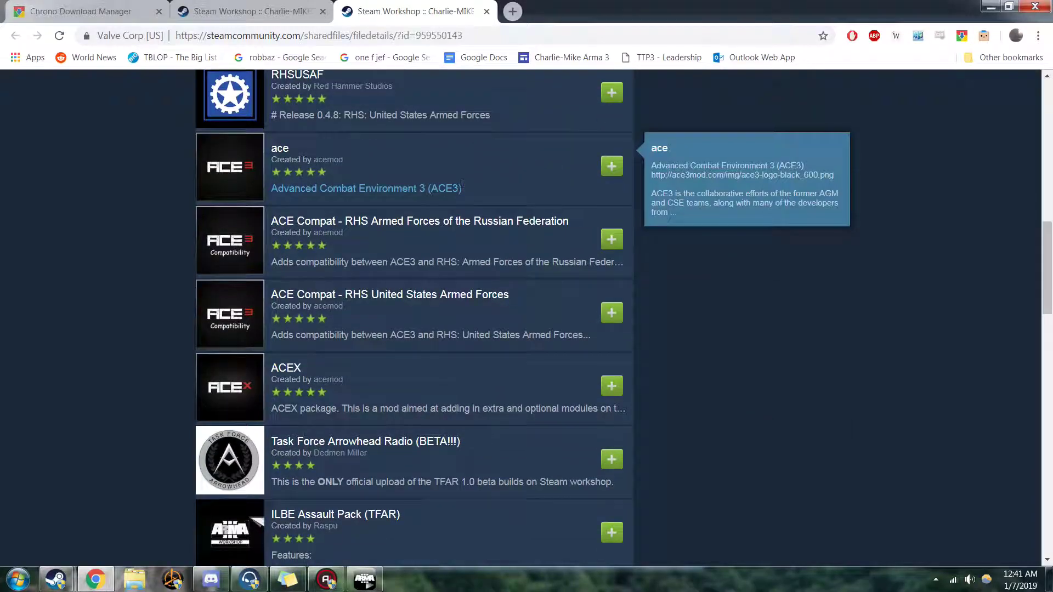
{"action": "scroll", "coordinate": [493, 165], "scroll_direction": "down", "scroll_amount": 1}
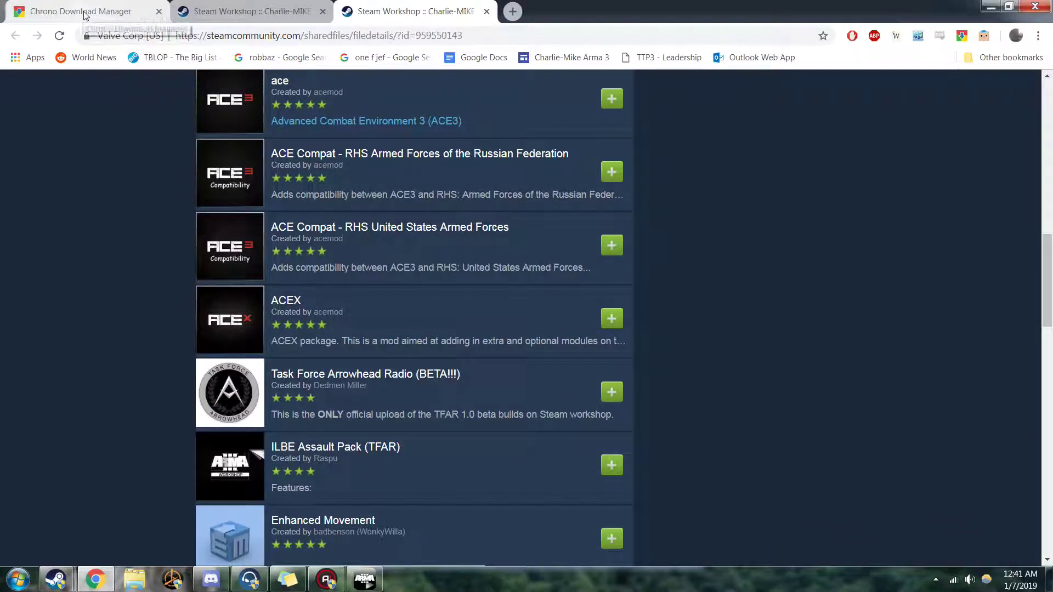
{"action": "left_click", "coordinate": [362, 579]}
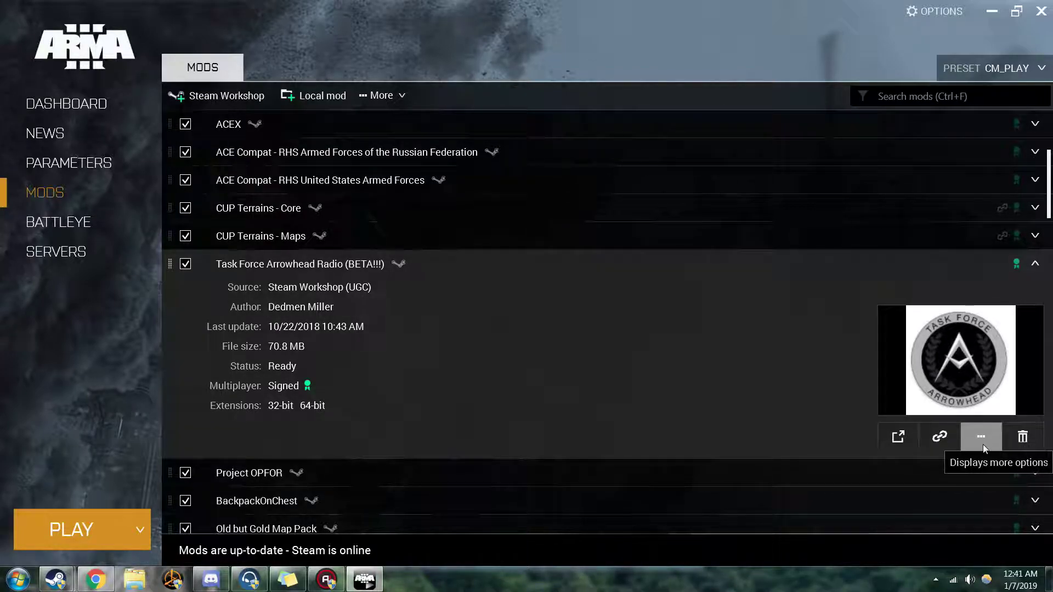
- Open the TFAR (BETA!!!) mod folder in Windows Explorer via its '...' menu, accepting the cache warning
{"action": "left_click", "coordinate": [572, 323]}
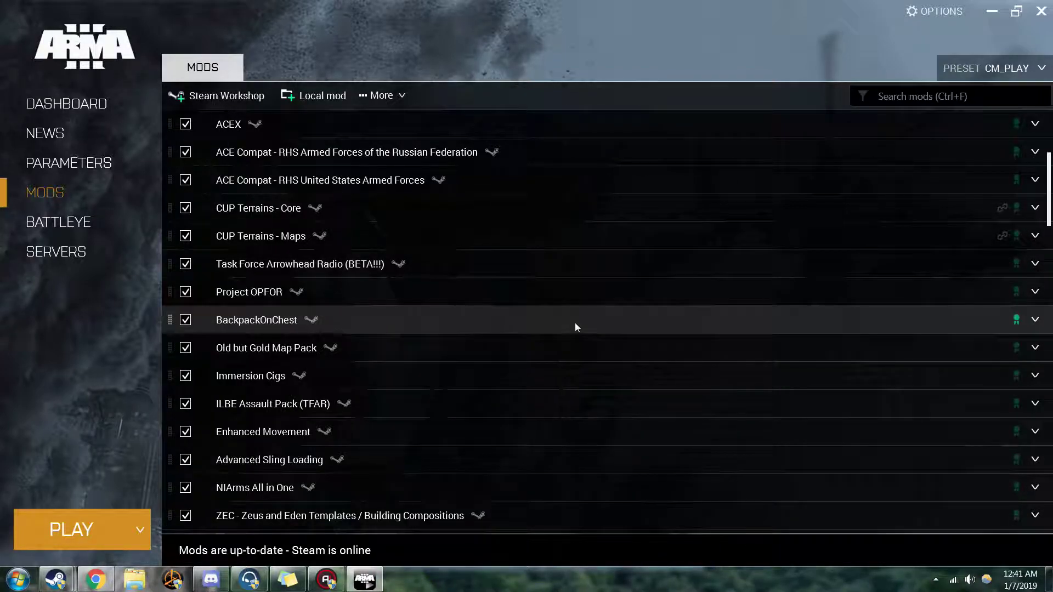
{"action": "left_click", "coordinate": [548, 270]}
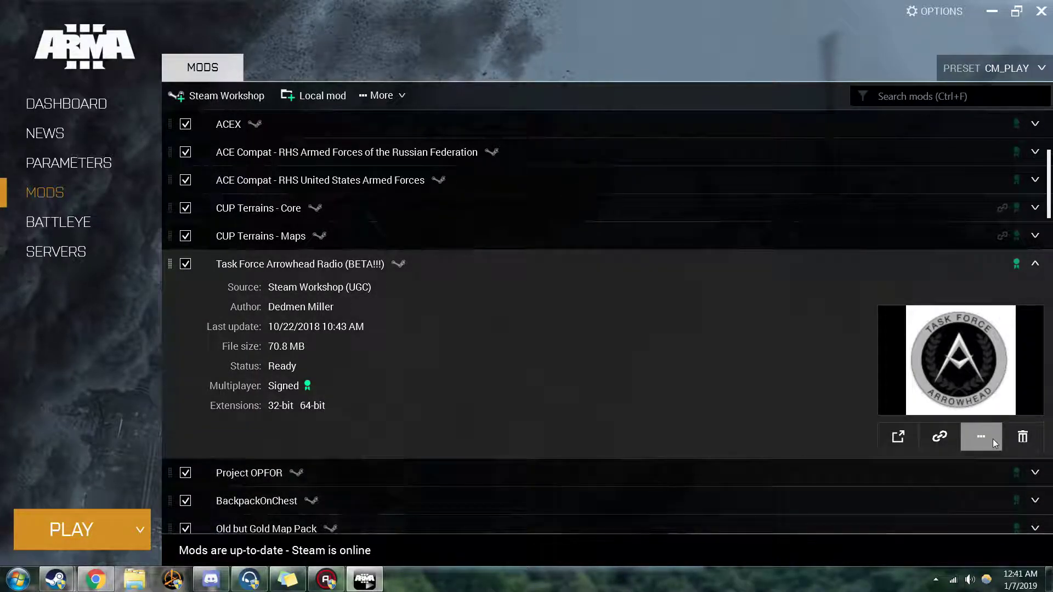
{"action": "left_click", "coordinate": [983, 437]}
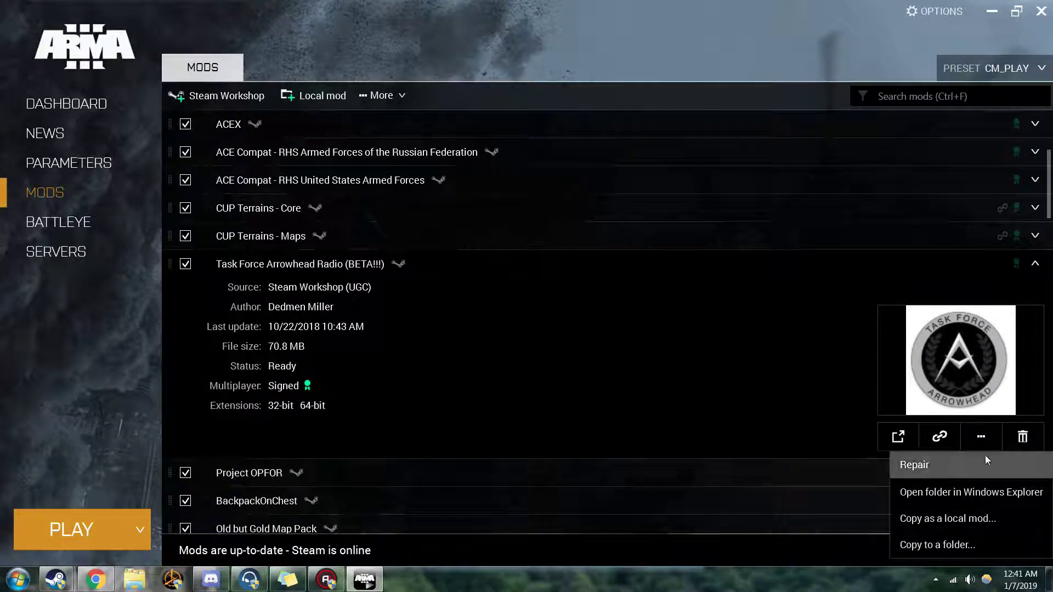
{"action": "left_click", "coordinate": [975, 508]}
{"action": "left_click", "coordinate": [483, 291]}
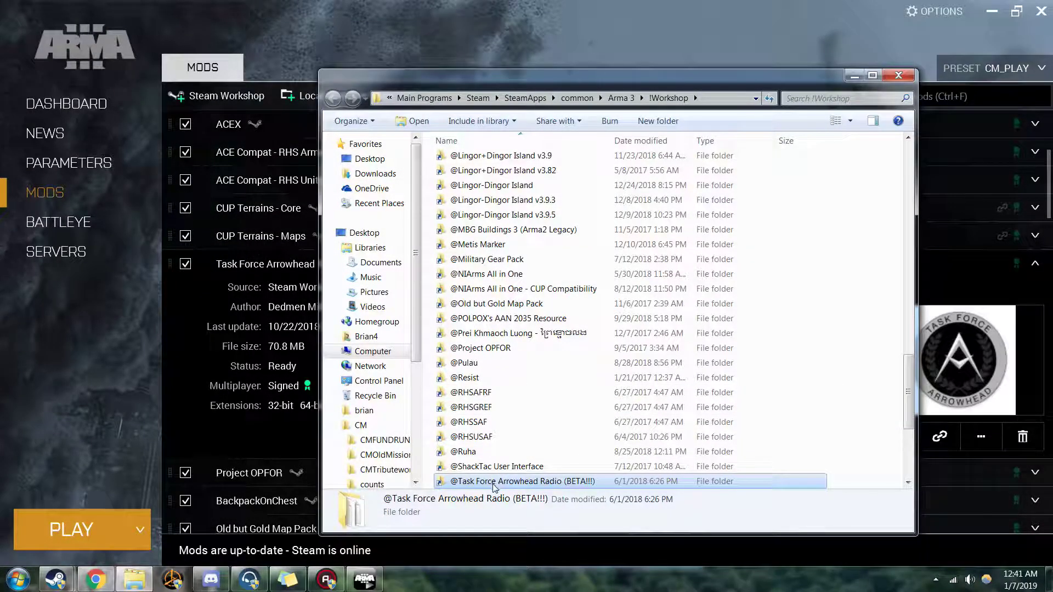
{"action": "double_click", "coordinate": [494, 483]}
{"action": "double_click", "coordinate": [486, 192]}
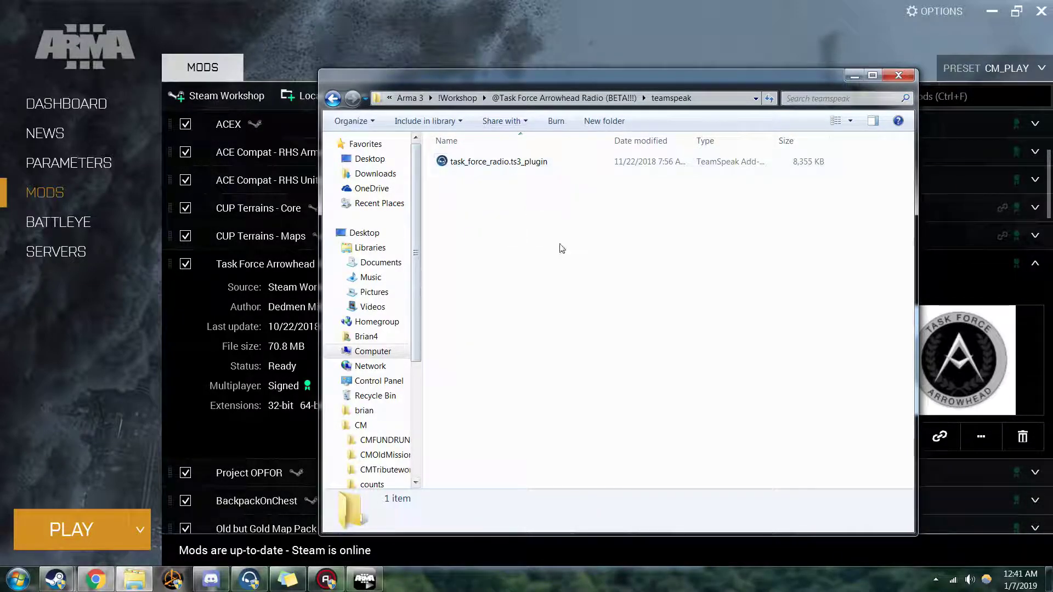
{"action": "left_click", "coordinate": [904, 77]}
{"action": "left_click", "coordinate": [992, 12]}
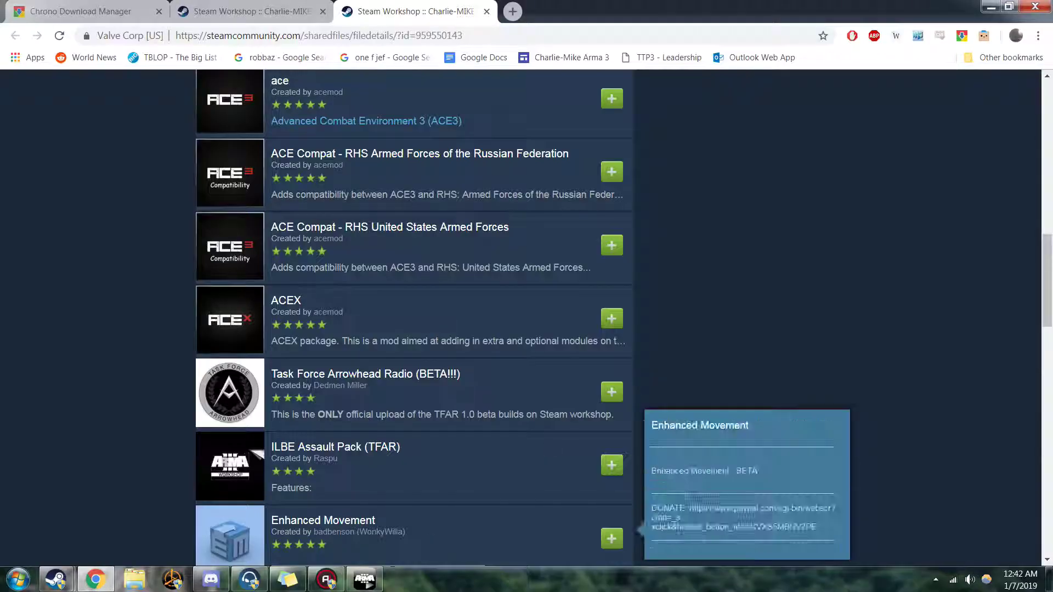
- Scroll Discord's #important-info to the TFAR BETA PLUGIN attachment, then switch to Chrome
{"action": "left_click", "coordinate": [249, 579]}
{"action": "left_click", "coordinate": [211, 580]}
{"action": "scroll", "coordinate": [536, 470], "scroll_direction": "down", "scroll_amount": 15}
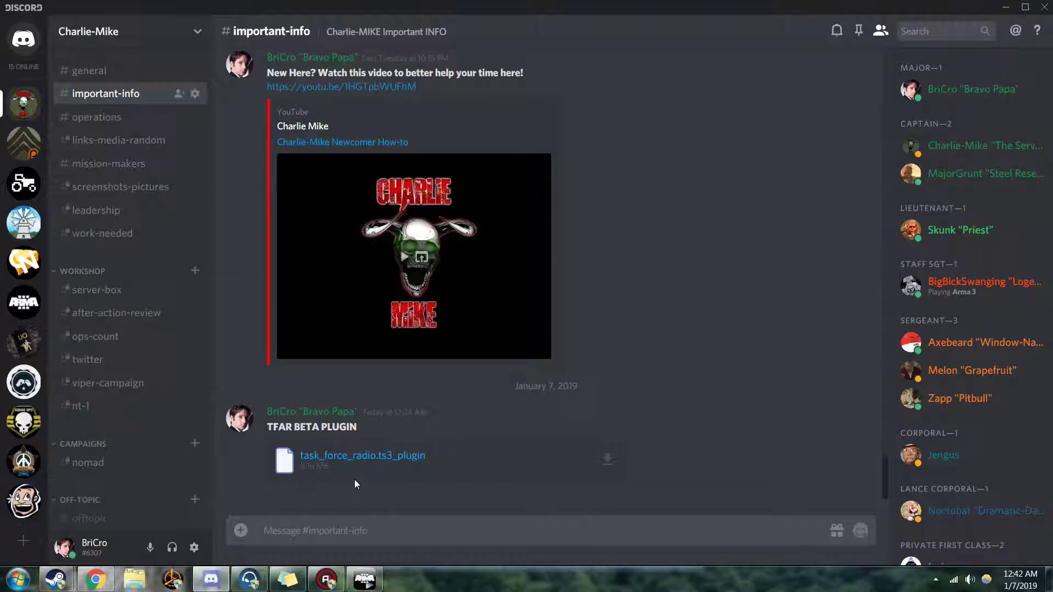
{"action": "left_click", "coordinate": [95, 579]}
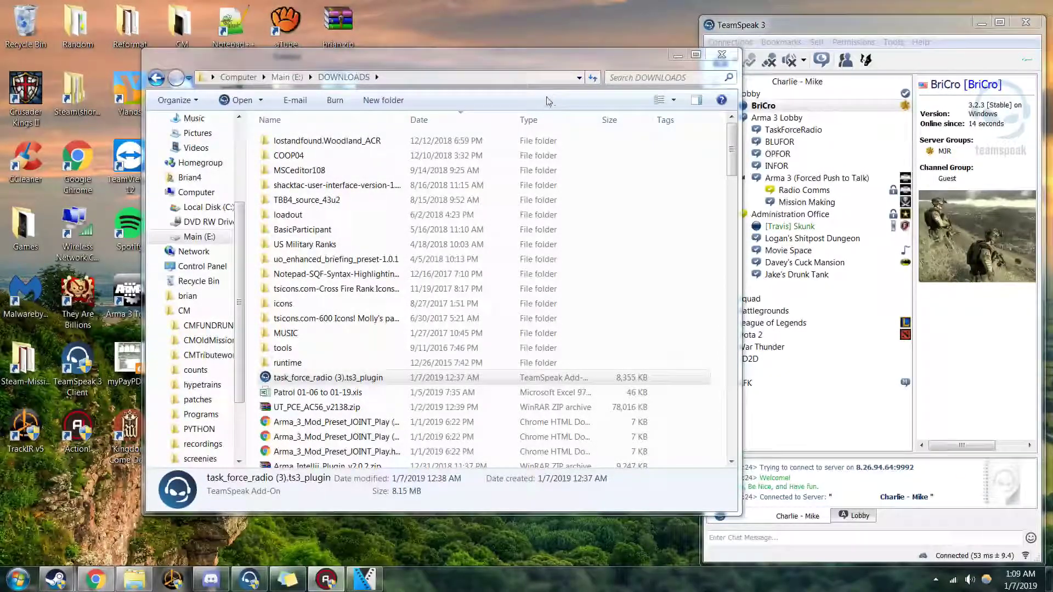
- Install task_force_radio (3).ts3_plugin into TeamSpeak, accepting the trust warning and activating the add-on
{"action": "left_click_drag", "start_coordinate": [549, 57], "coordinate": [574, 64]}
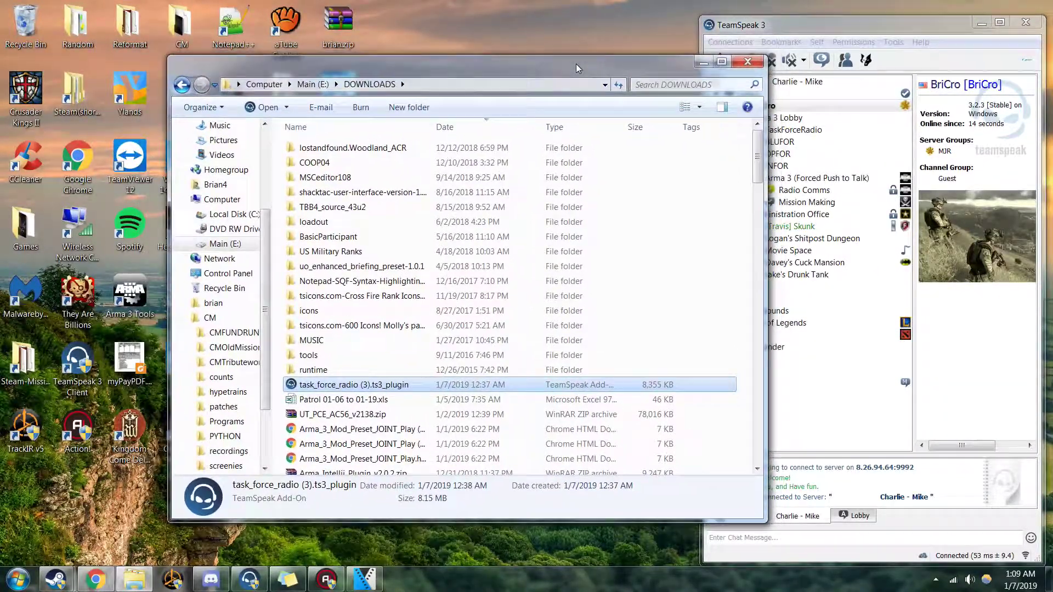
{"action": "left_click", "coordinate": [371, 387]}
{"action": "double_click", "coordinate": [371, 387]}
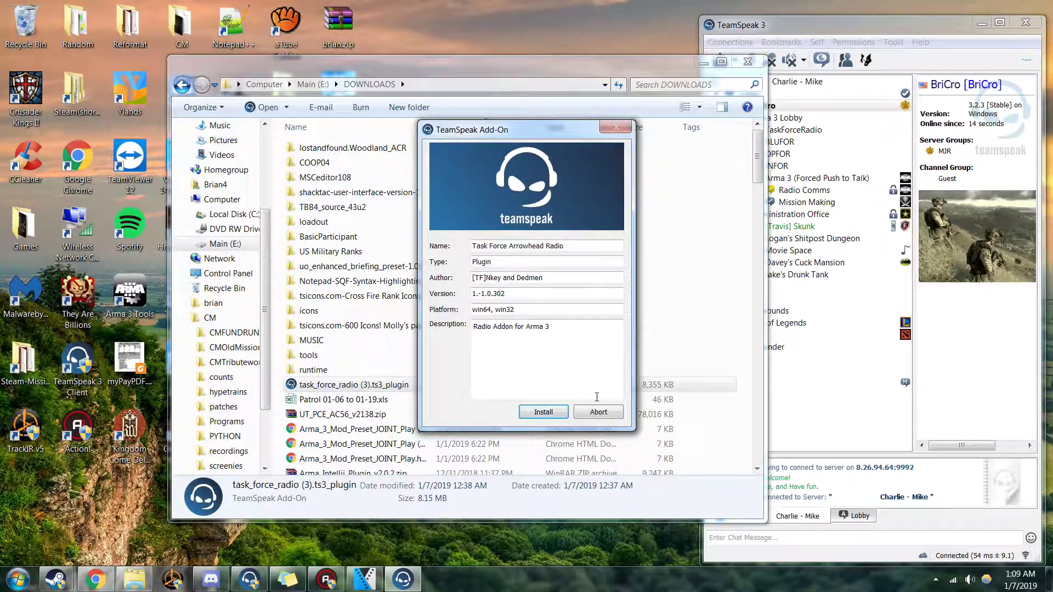
{"action": "left_click", "coordinate": [558, 418]}
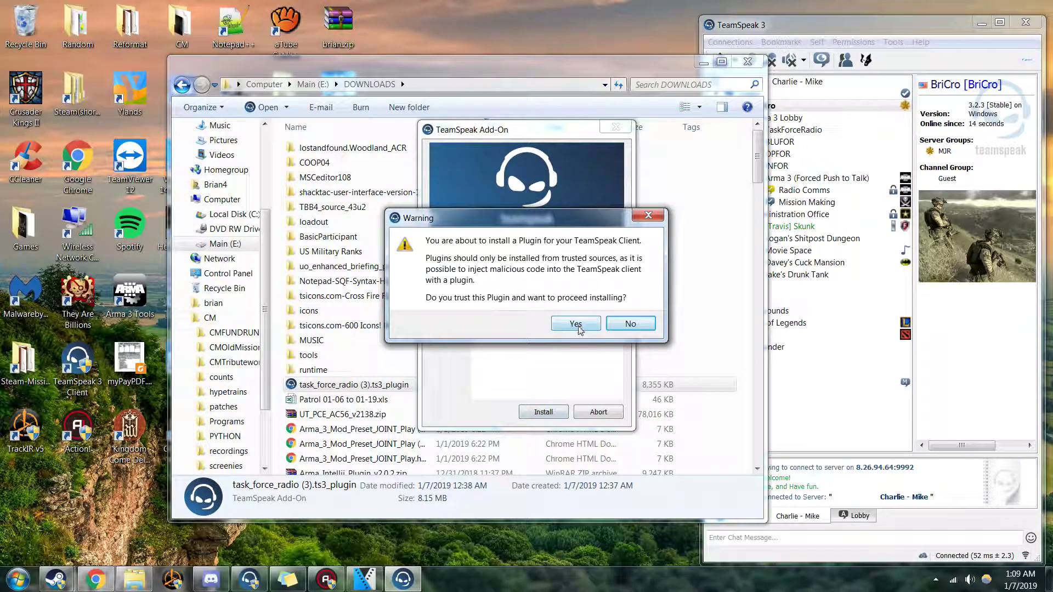
{"action": "left_click", "coordinate": [576, 324]}
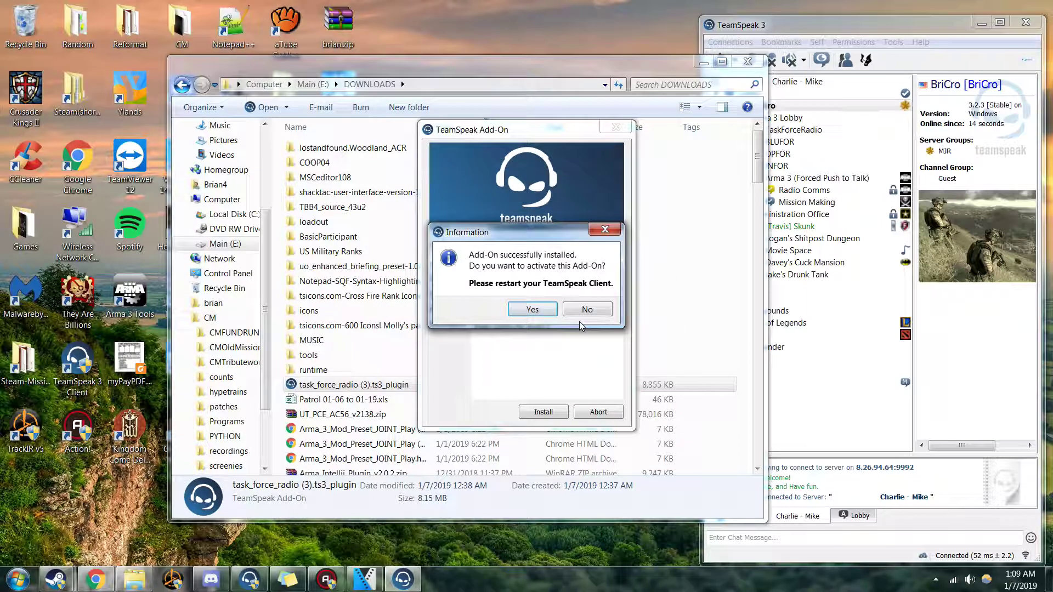
{"action": "left_click", "coordinate": [532, 310]}
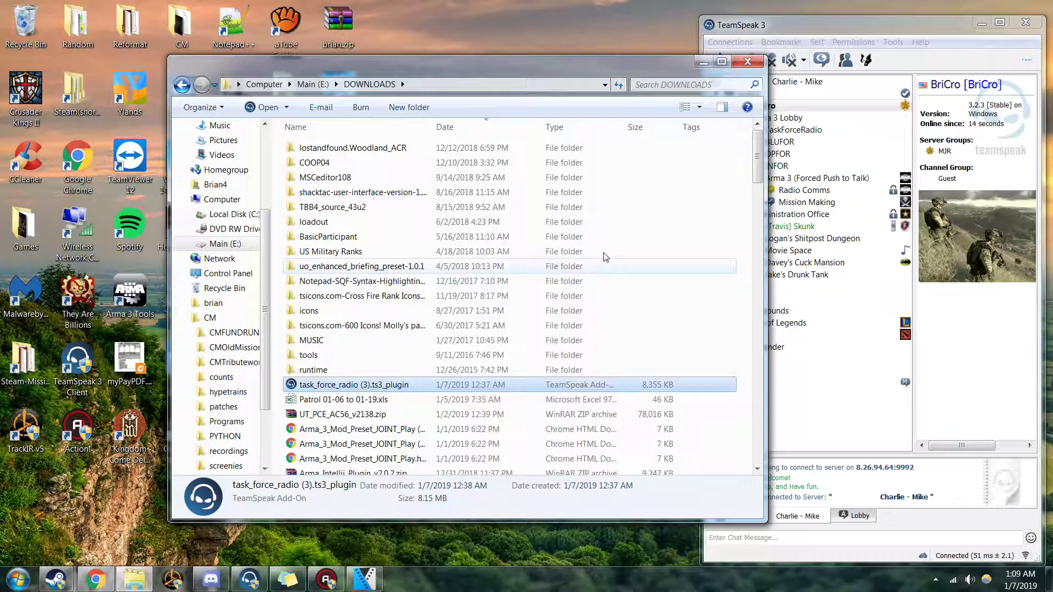
{"action": "left_click_drag", "start_coordinate": [1040, 24], "coordinate": [887, 24]}
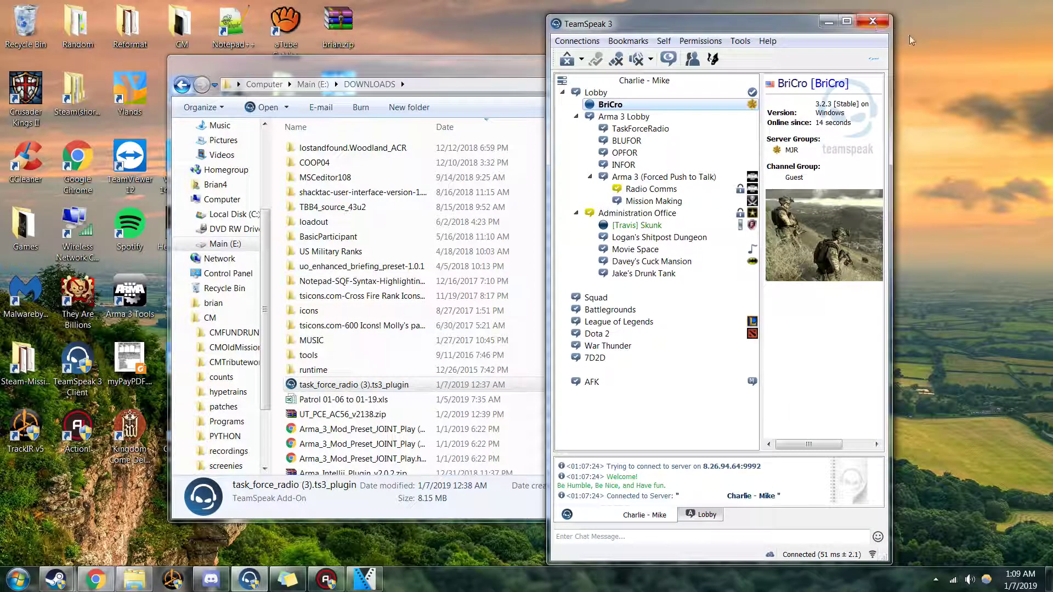
- Restart TeamSpeak 3, allowing it to run with administrator rights
{"action": "left_click", "coordinate": [876, 21]}
{"action": "left_click", "coordinate": [251, 580]}
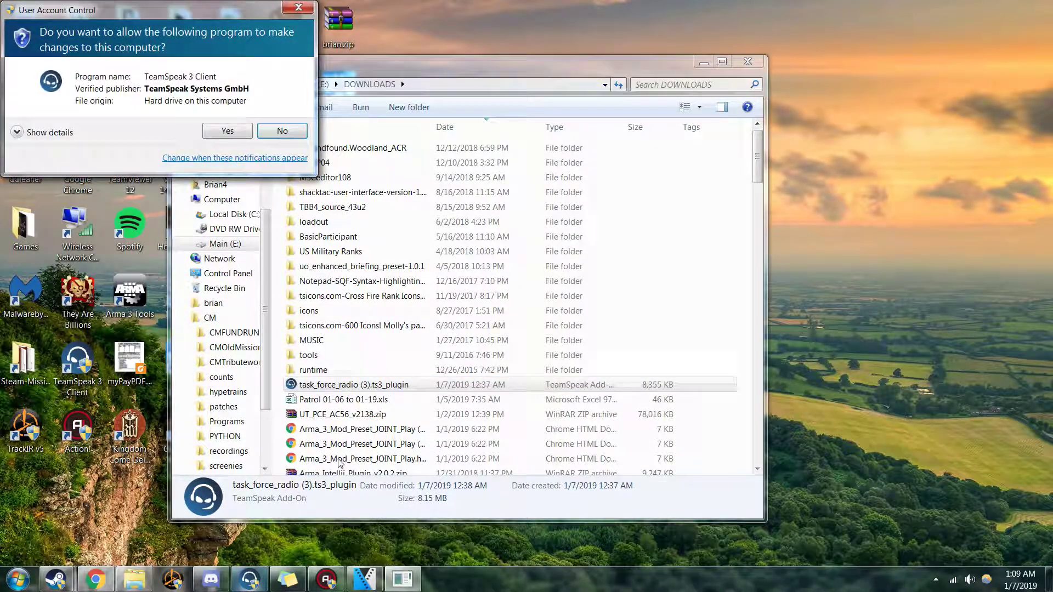
{"action": "left_click", "coordinate": [225, 131]}
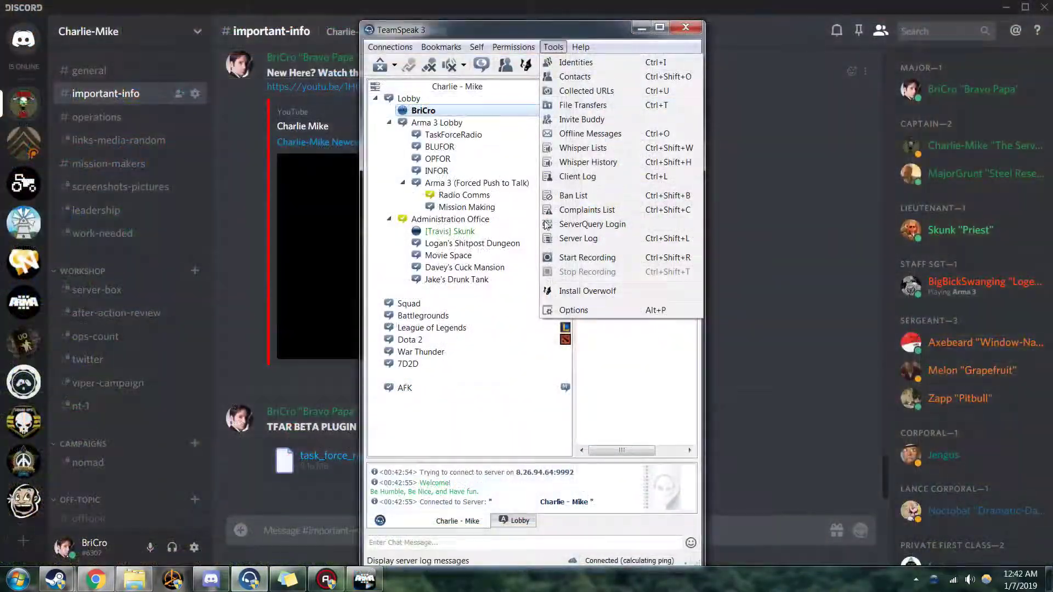
- Confirm Task Force Arrowhead Radio is Enabled in Addons, save with OK, and return to the Arma 3 Launcher
{"action": "left_click", "coordinate": [573, 310]}
{"action": "scroll", "coordinate": [549, 351], "scroll_direction": "down", "scroll_amount": 5}
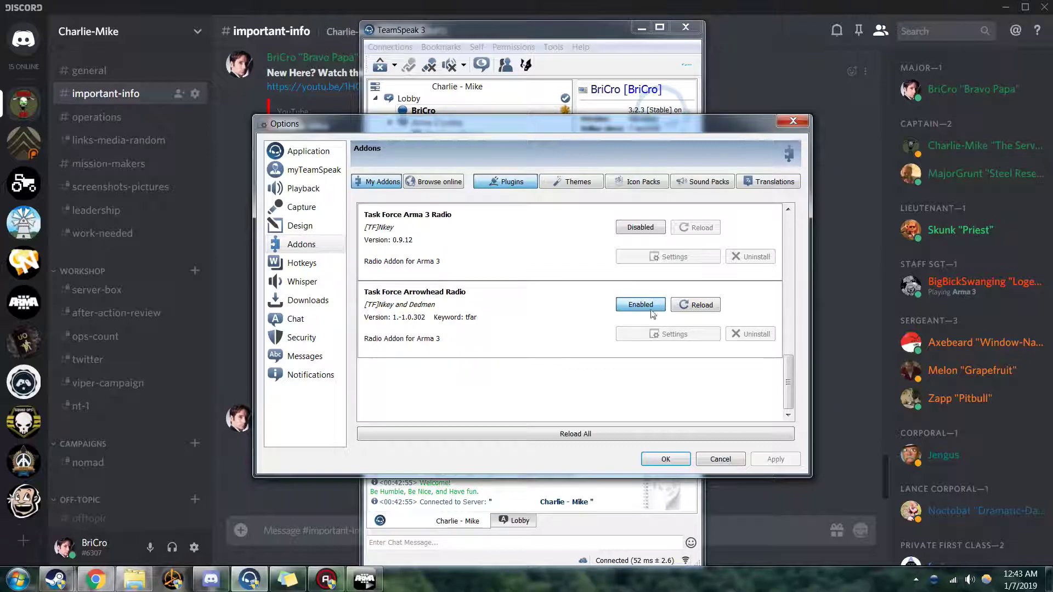
{"action": "left_click", "coordinate": [655, 459]}
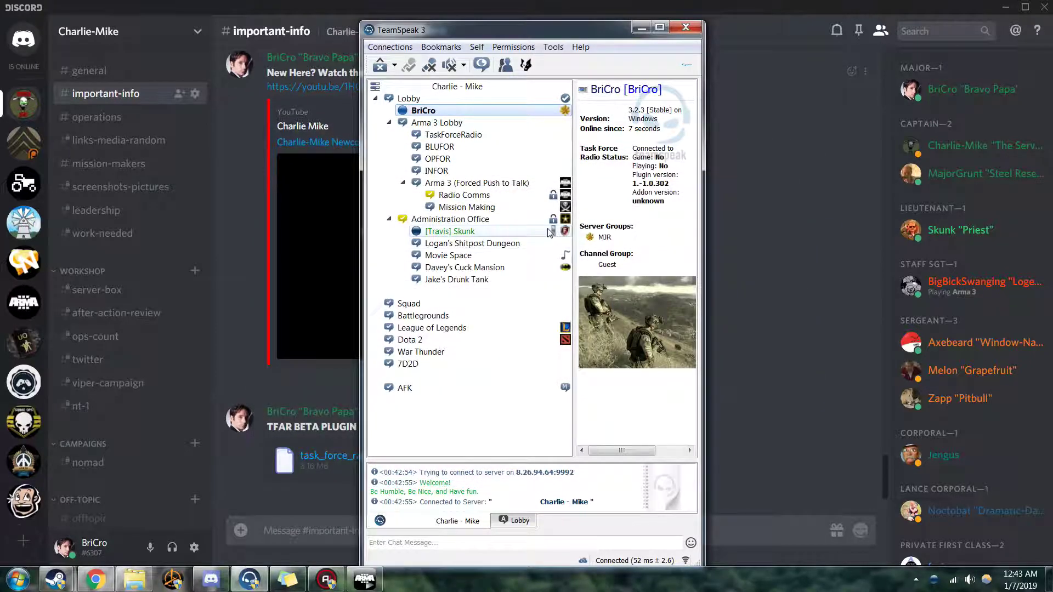
{"action": "left_click", "coordinate": [365, 579]}
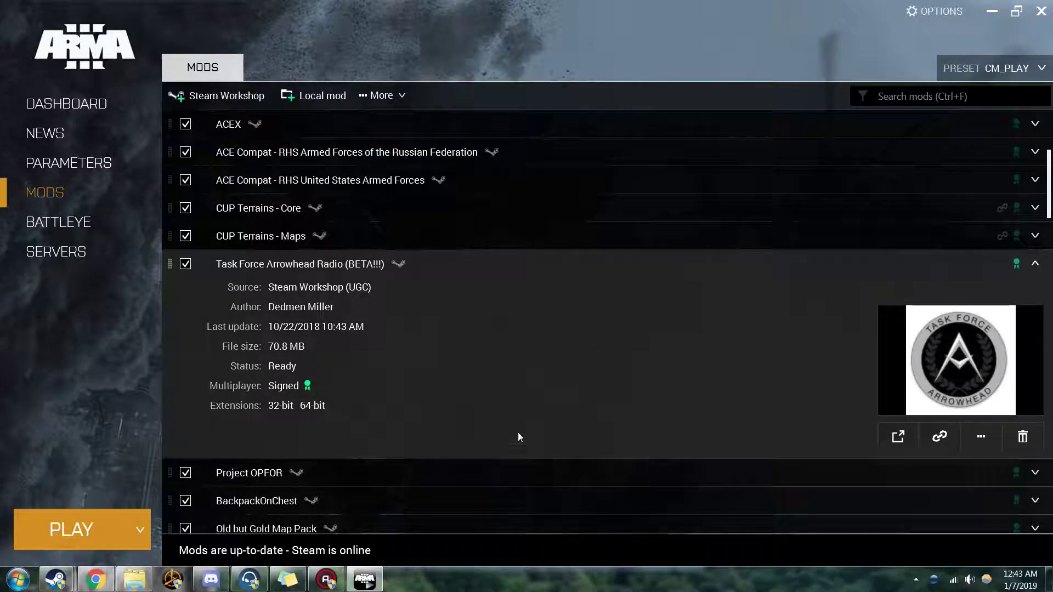
{"action": "left_click", "coordinate": [504, 354]}
{"action": "scroll", "coordinate": [496, 307], "scroll_direction": "down", "scroll_amount": 15}
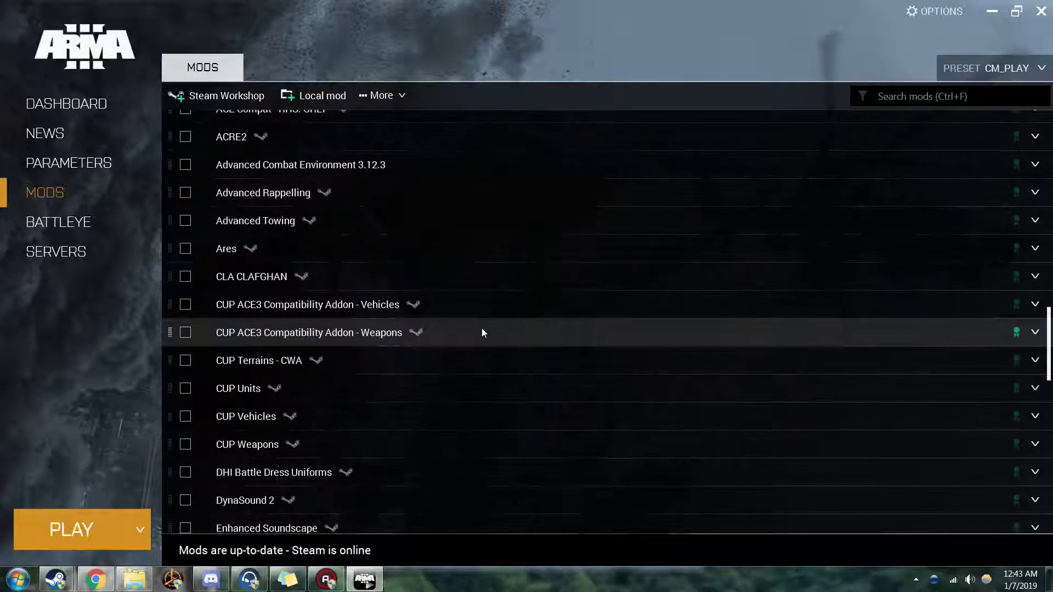
{"action": "scroll", "coordinate": [492, 333], "scroll_direction": "down", "scroll_amount": 5}
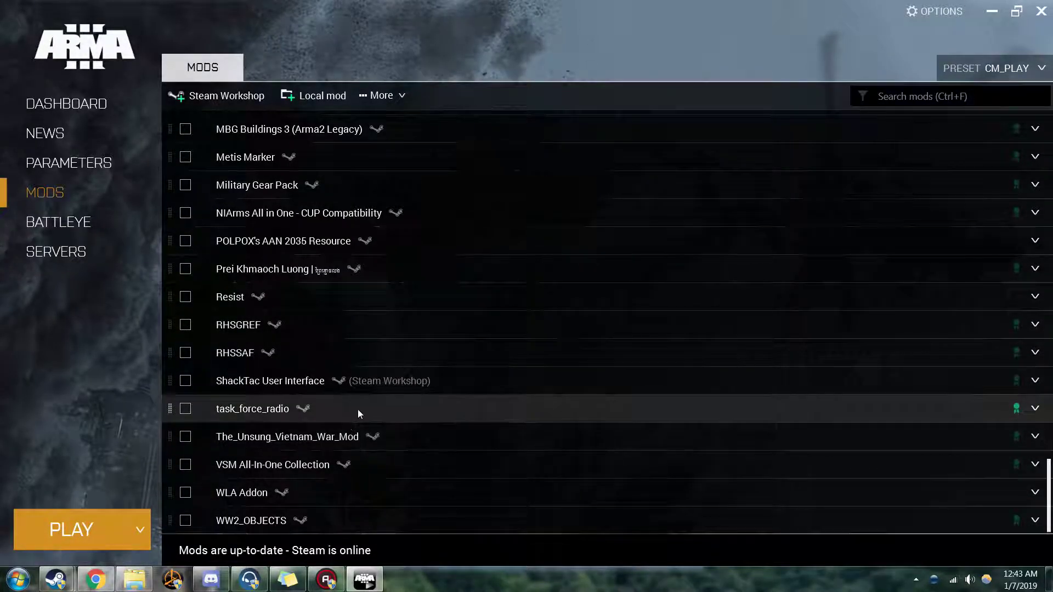
{"action": "left_click", "coordinate": [307, 408]}
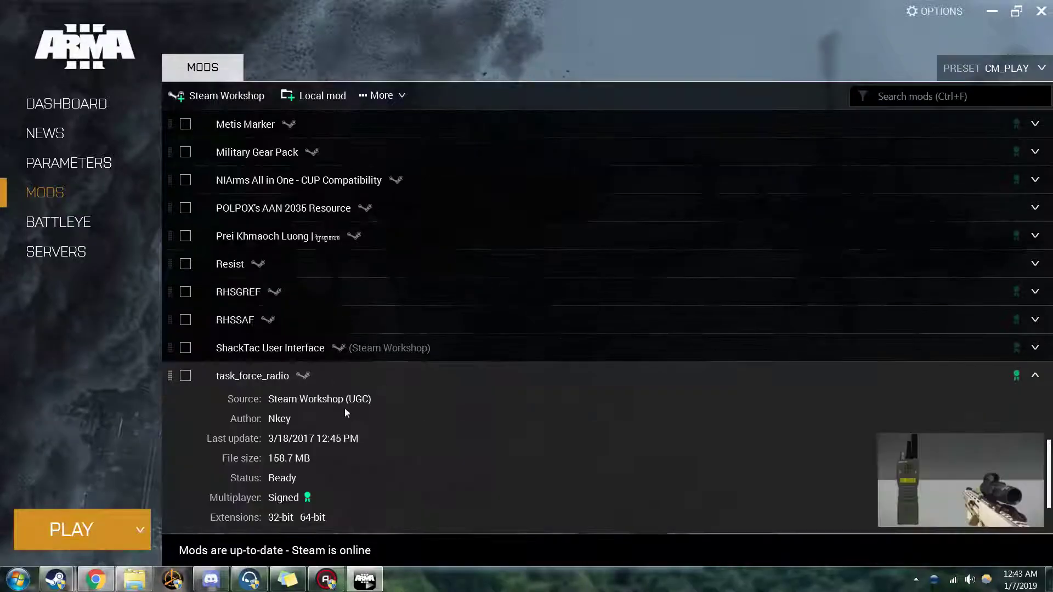
{"action": "left_click", "coordinate": [501, 358]}
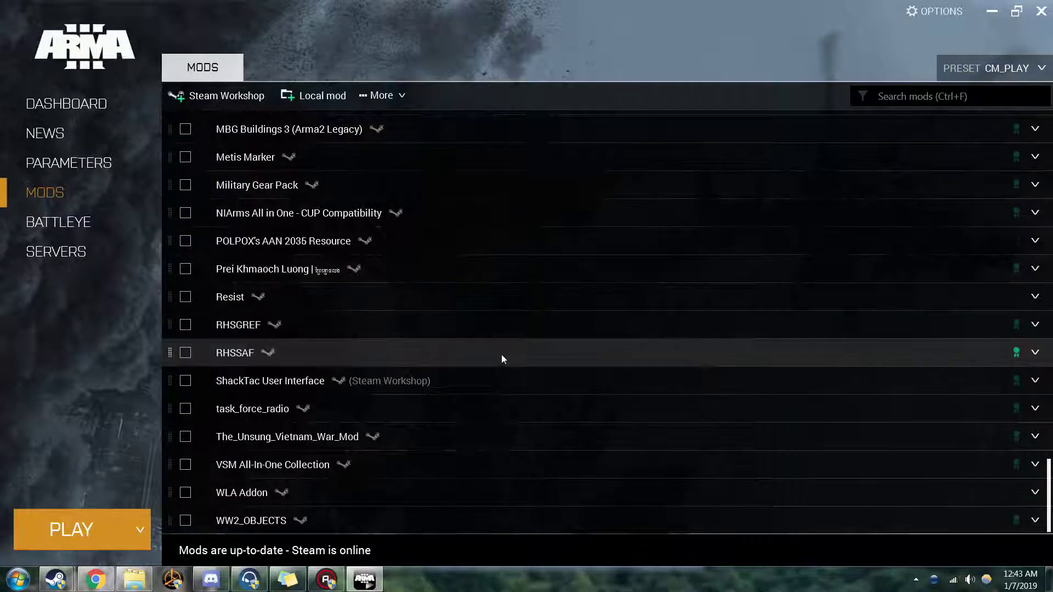
{"action": "scroll", "coordinate": [493, 384], "scroll_direction": "up", "scroll_amount": 15}
{"action": "scroll", "coordinate": [485, 349], "scroll_direction": "up", "scroll_amount": 10}
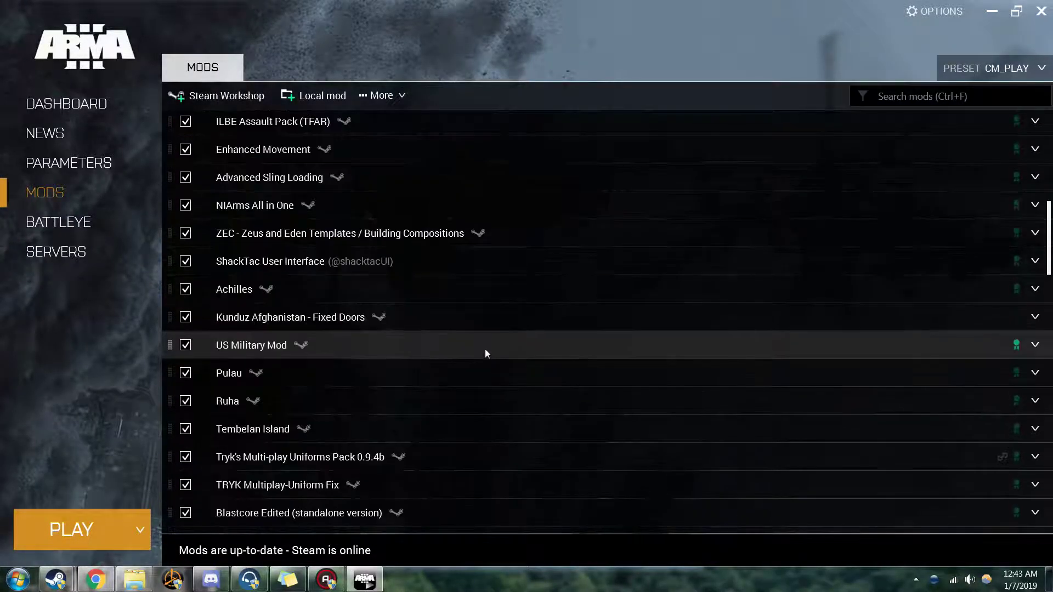
{"action": "scroll", "coordinate": [488, 461], "scroll_direction": "up", "scroll_amount": 4}
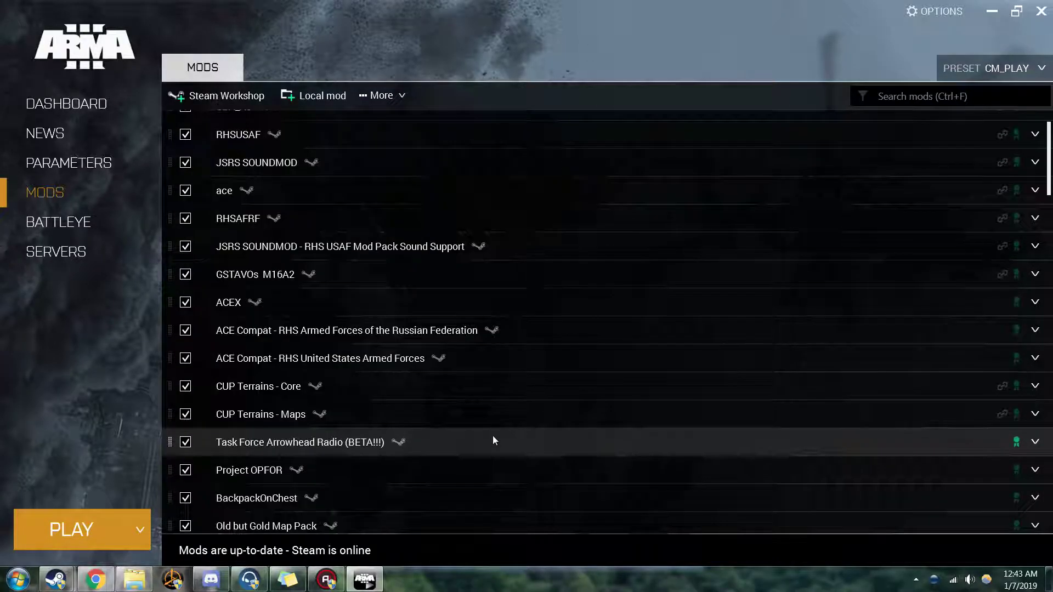
{"action": "left_click", "coordinate": [427, 439]}
{"action": "left_click", "coordinate": [440, 453]}
{"action": "scroll", "coordinate": [450, 427], "scroll_direction": "down", "scroll_amount": 2}
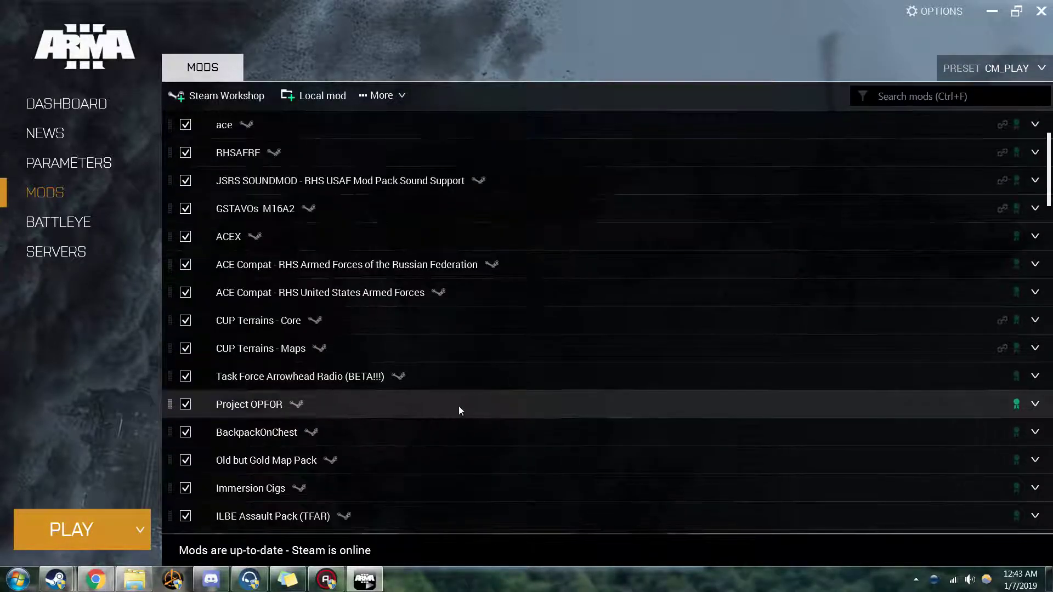
{"action": "left_click", "coordinate": [469, 377]}
{"action": "scroll", "coordinate": [488, 356], "scroll_direction": "down", "scroll_amount": 3}
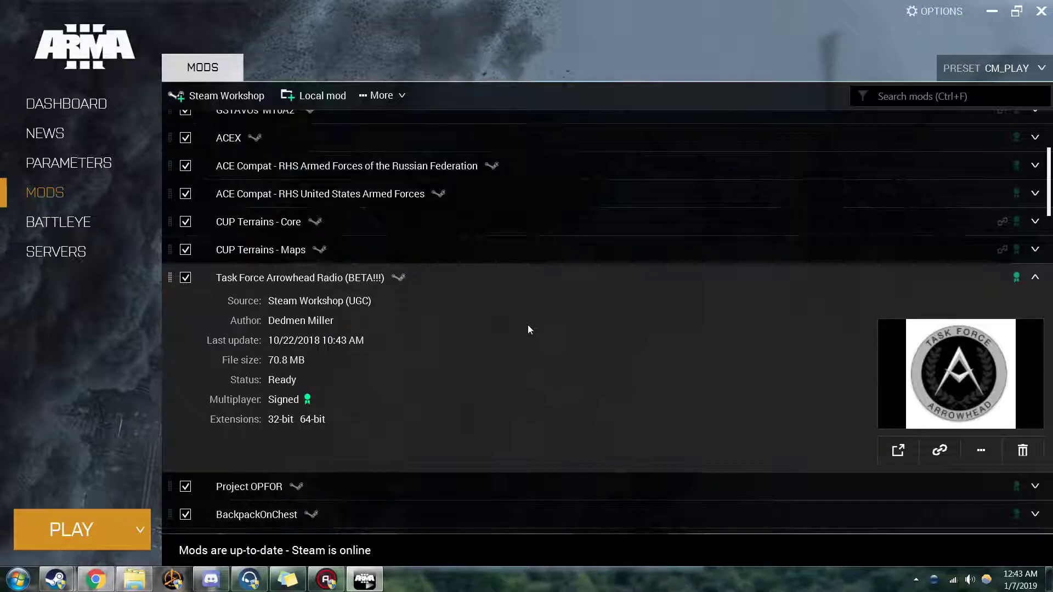
{"action": "left_click", "coordinate": [552, 293]}
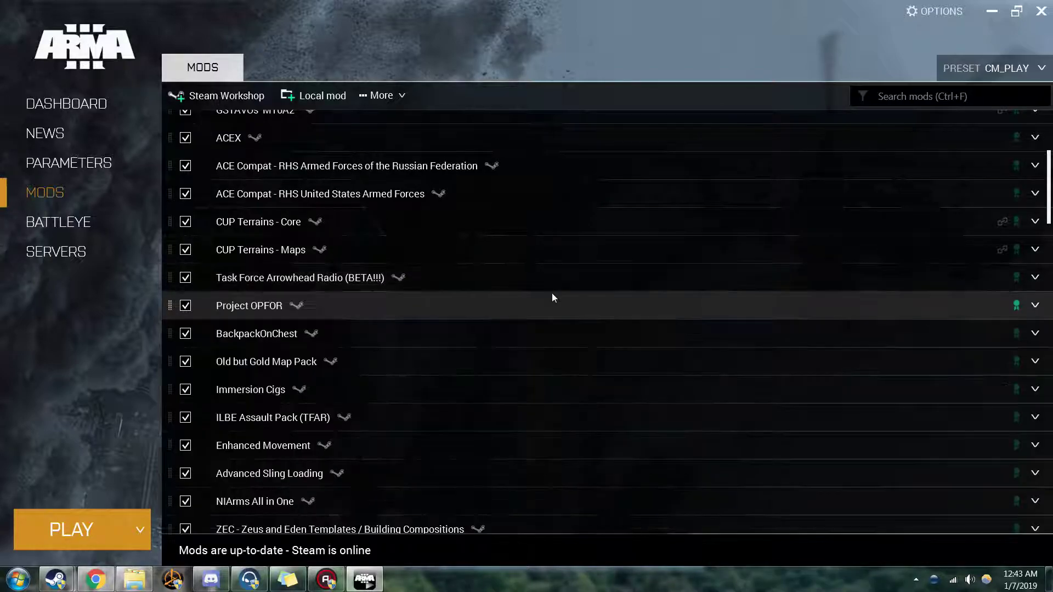
{"action": "left_click", "coordinate": [249, 579]}
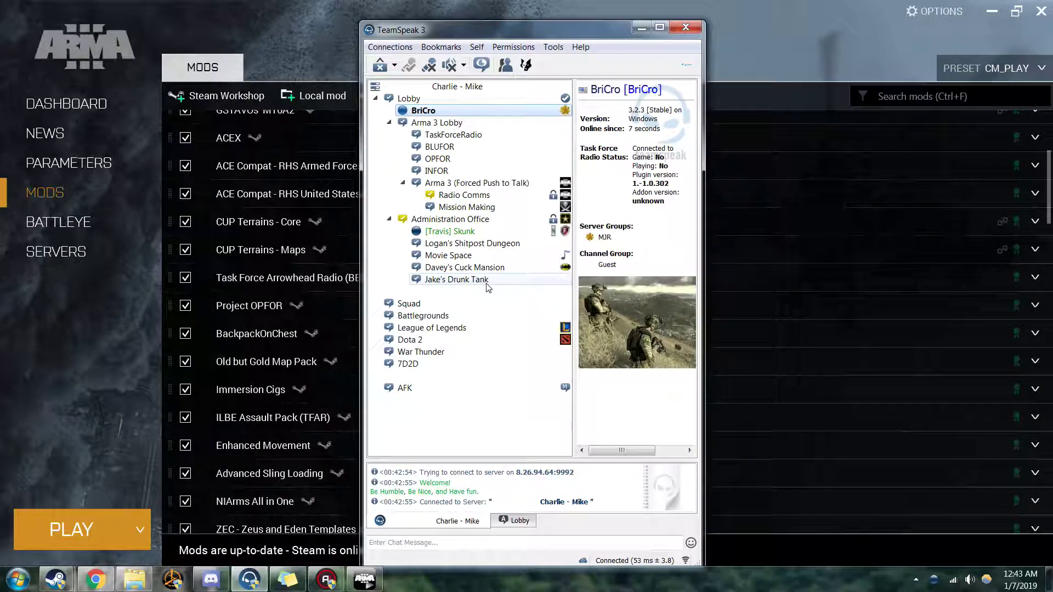
{"action": "left_click", "coordinate": [641, 27]}
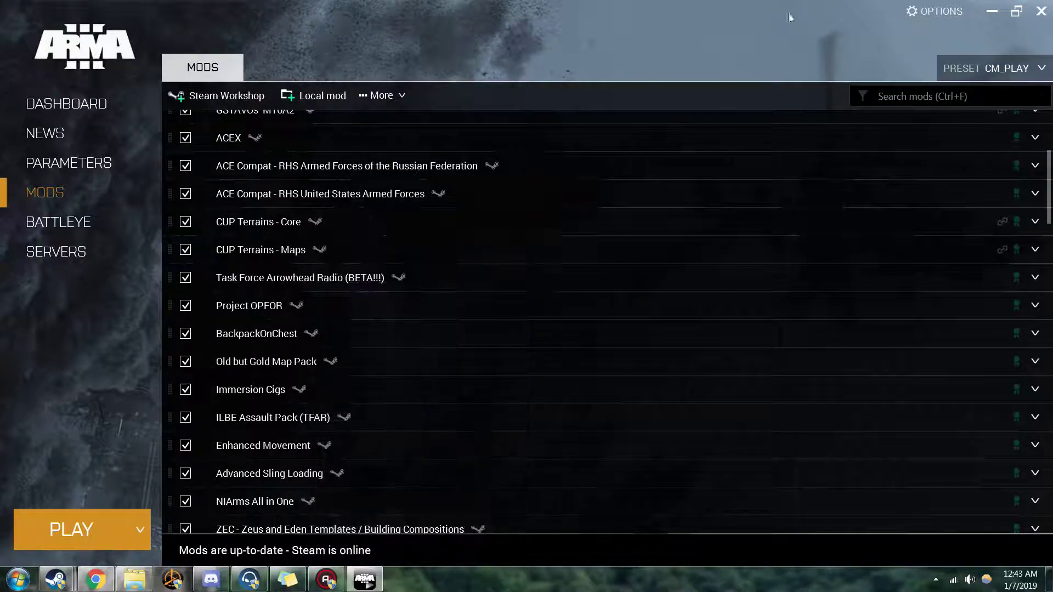